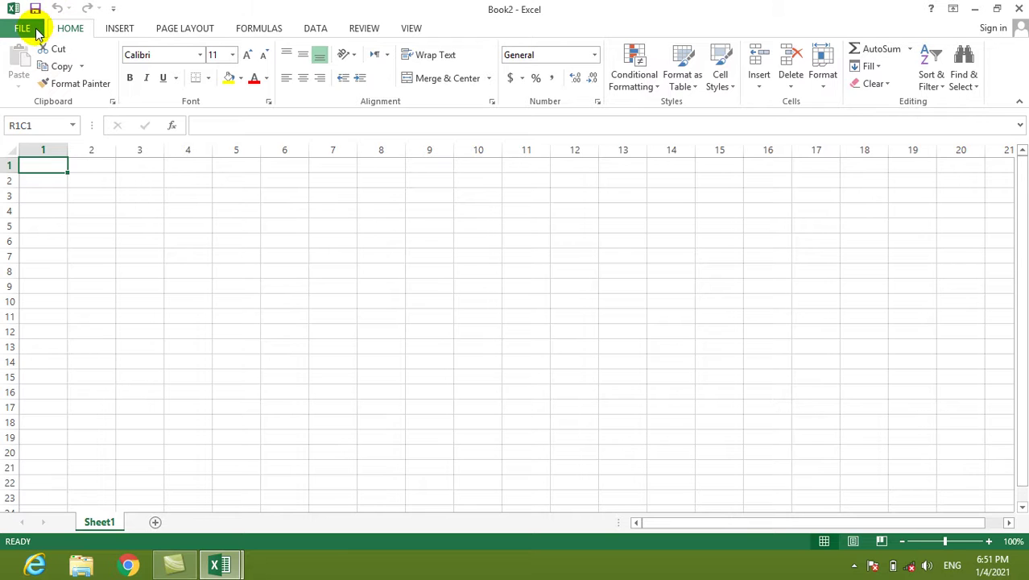
# - View the print settings and preview of the blank workbook, and return to the sheet
pyautogui.click(36, 31)
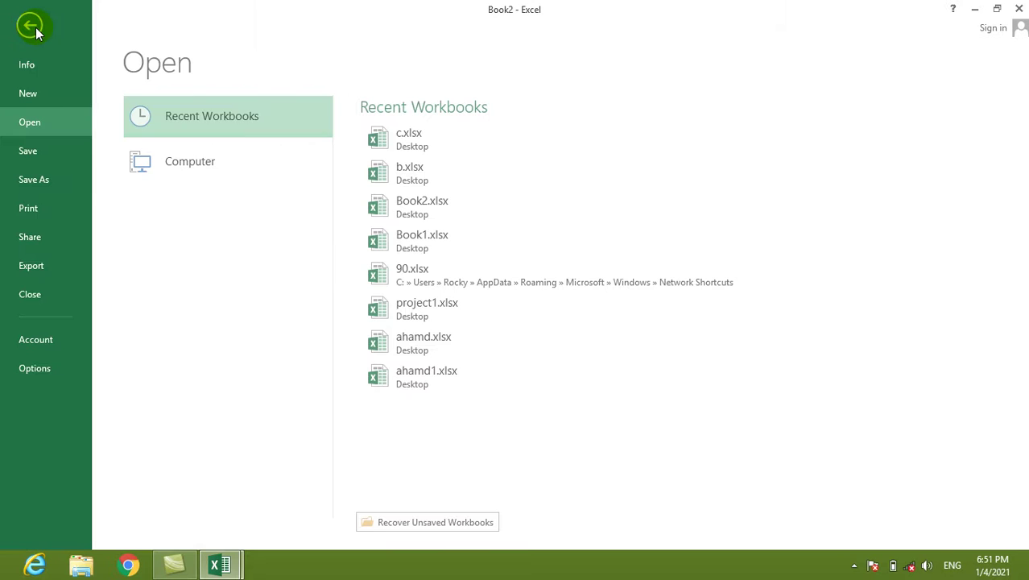
pyautogui.click(46, 211)
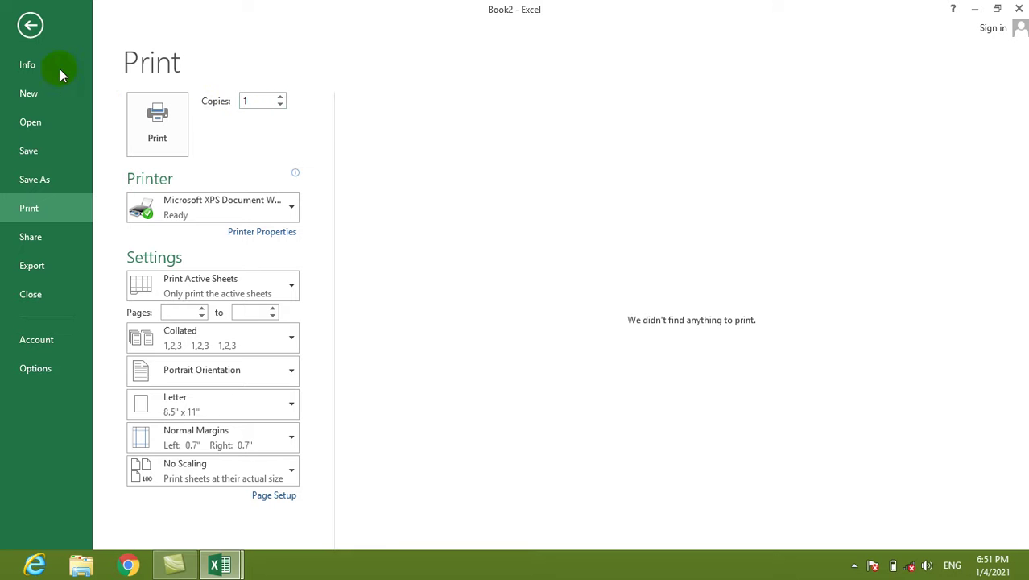
pyautogui.click(29, 39)
# - Fill every cell from R1C1 to R399C18 on Sheet1 with the same sample first name in capitals
pyautogui.moveTo(32, 163); pyautogui.dragTo(858, 538)
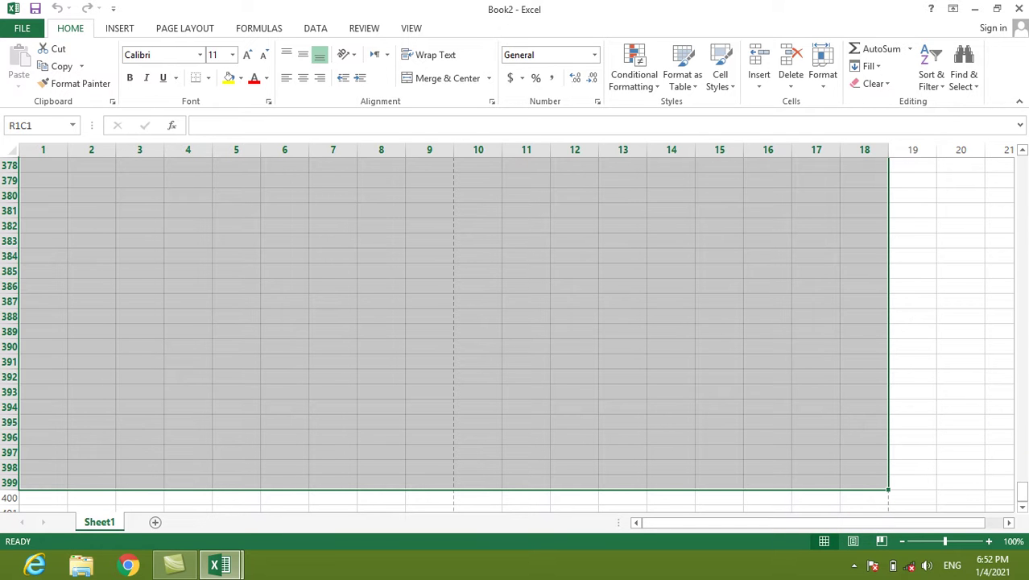
pyautogui.moveTo(1021, 489); pyautogui.dragTo(1023, 161)
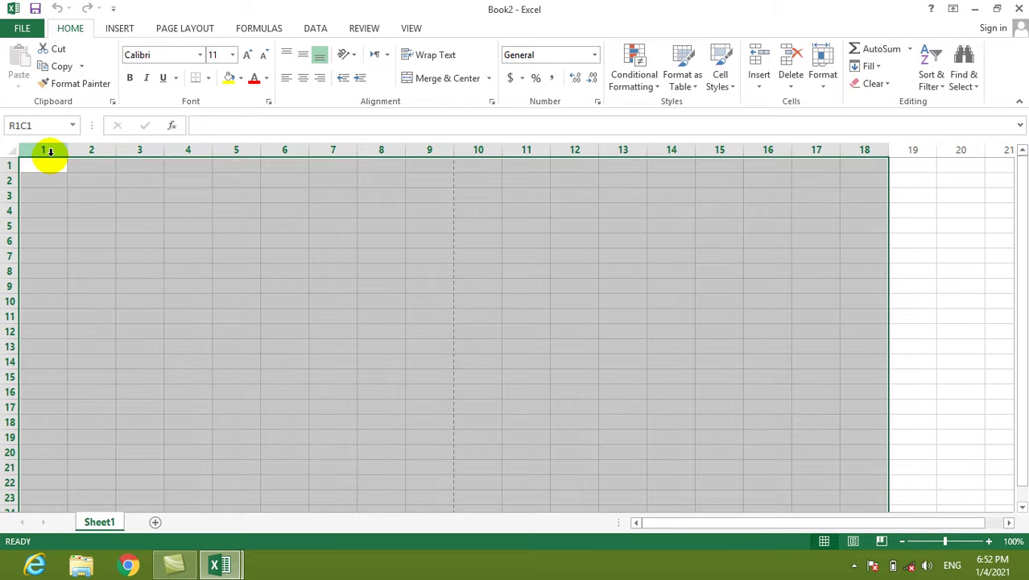
pyautogui.write('AHMAD')
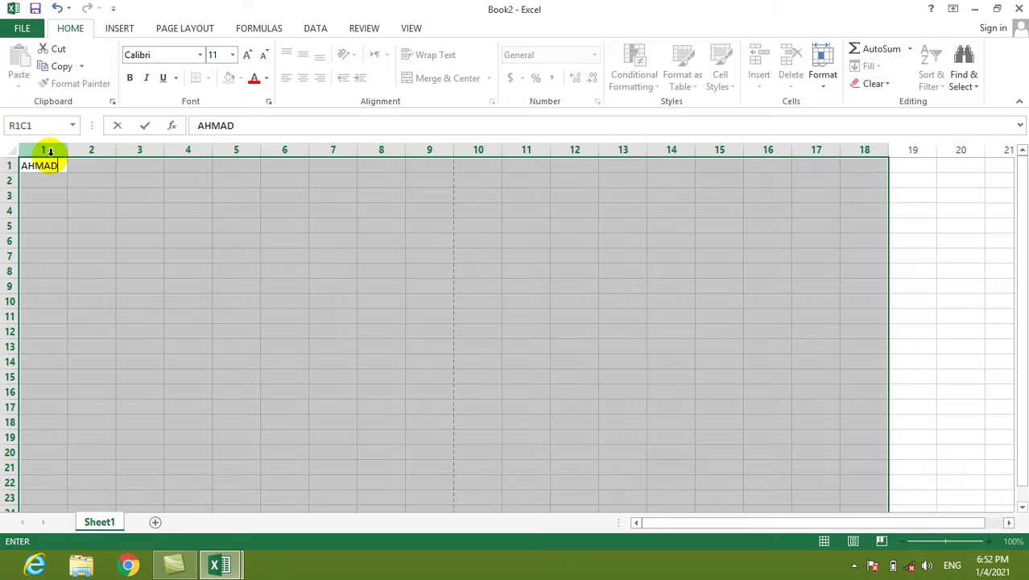
pyautogui.hotkey('ctrl', 'Return')
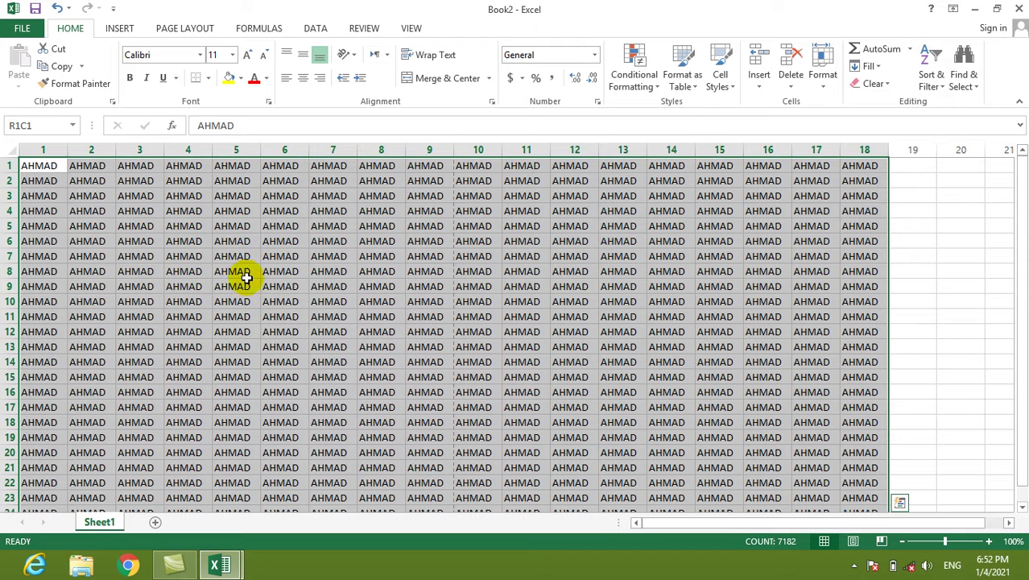
# - Open the print settings for Sheet1 and set the number of copies to 7
pyautogui.hotkey('ctrl', 'p')
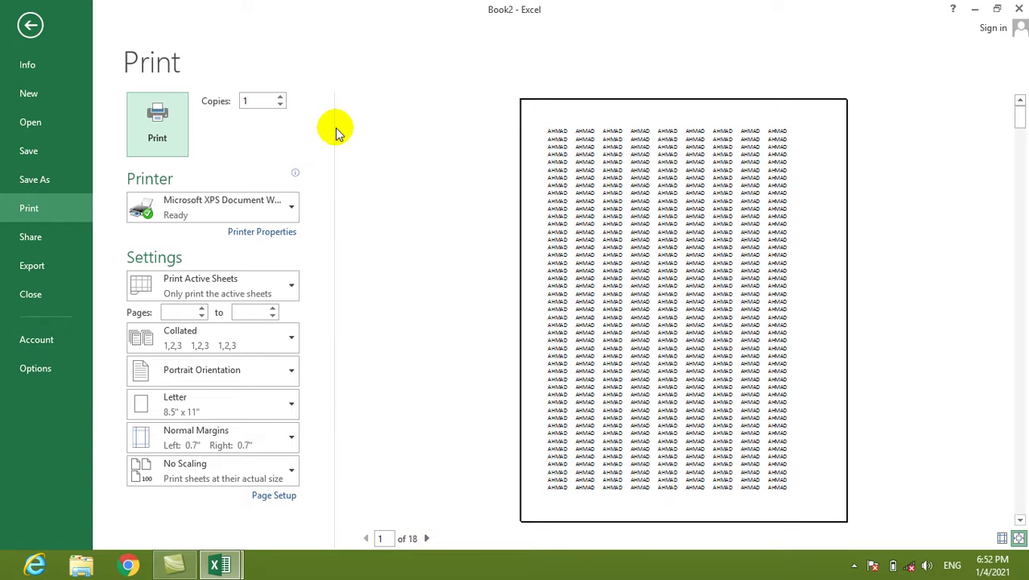
pyautogui.doubleClick(280, 97)
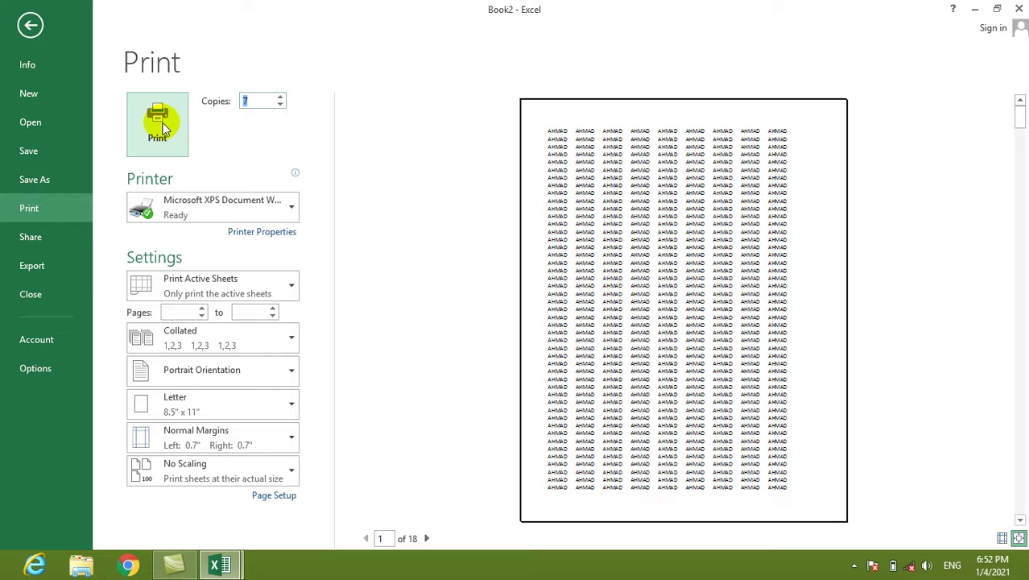
# - Try to add another printer, and close the printer search
pyautogui.click(293, 201)
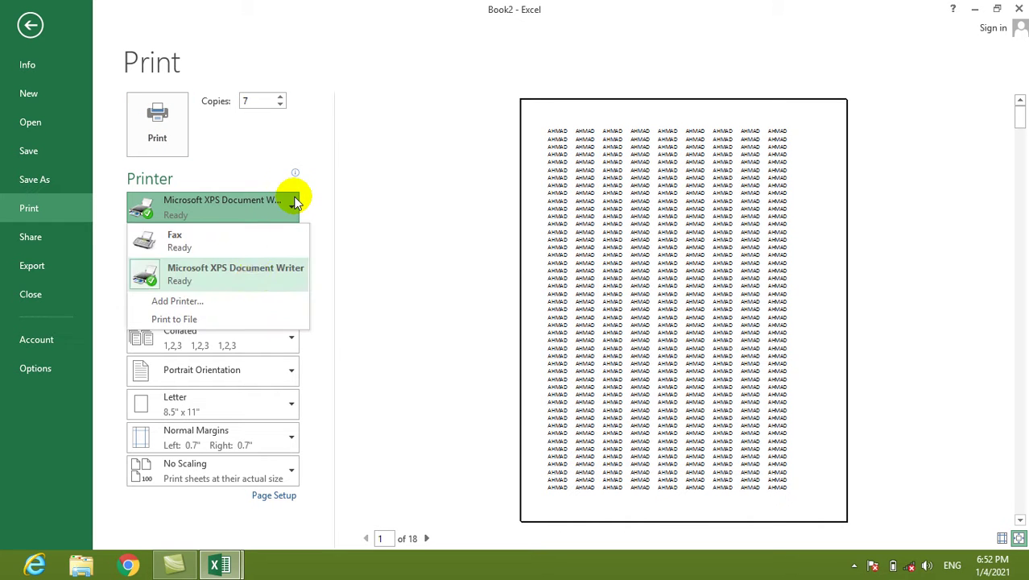
pyautogui.click(184, 306)
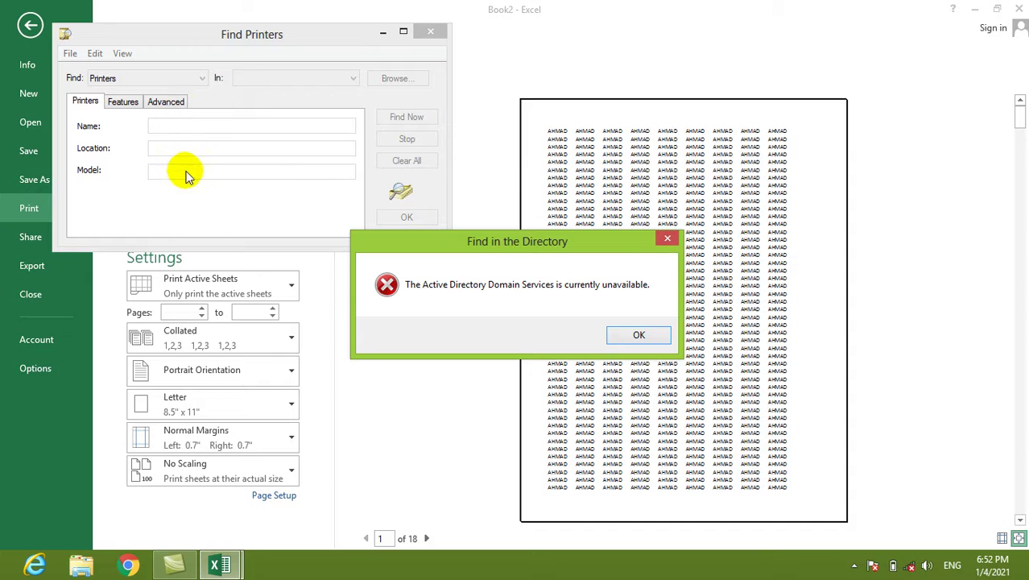
pyautogui.click(640, 336)
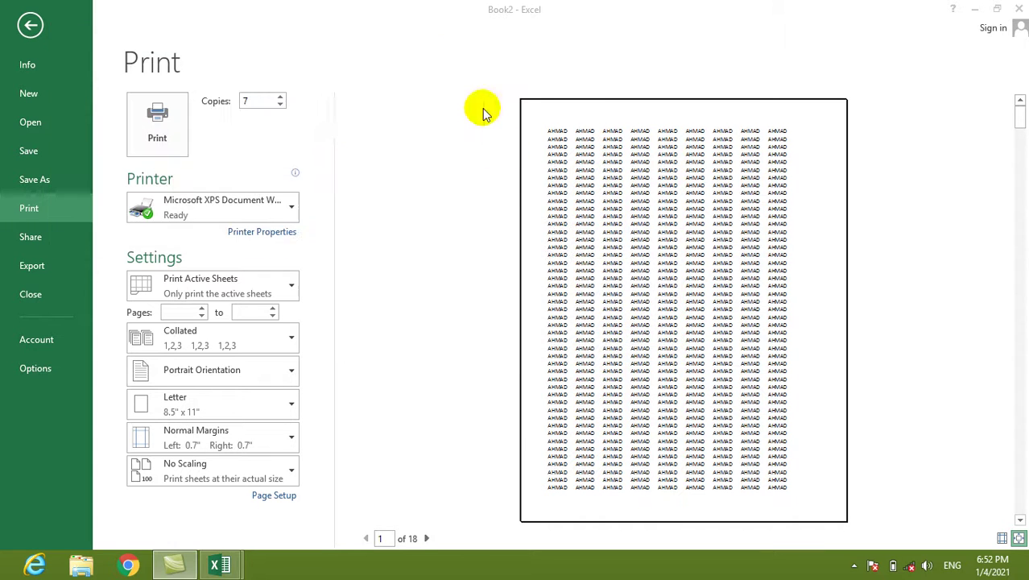
# - Choose Print Active Sheets as the print scope and return to the worksheet
pyautogui.click(290, 287)
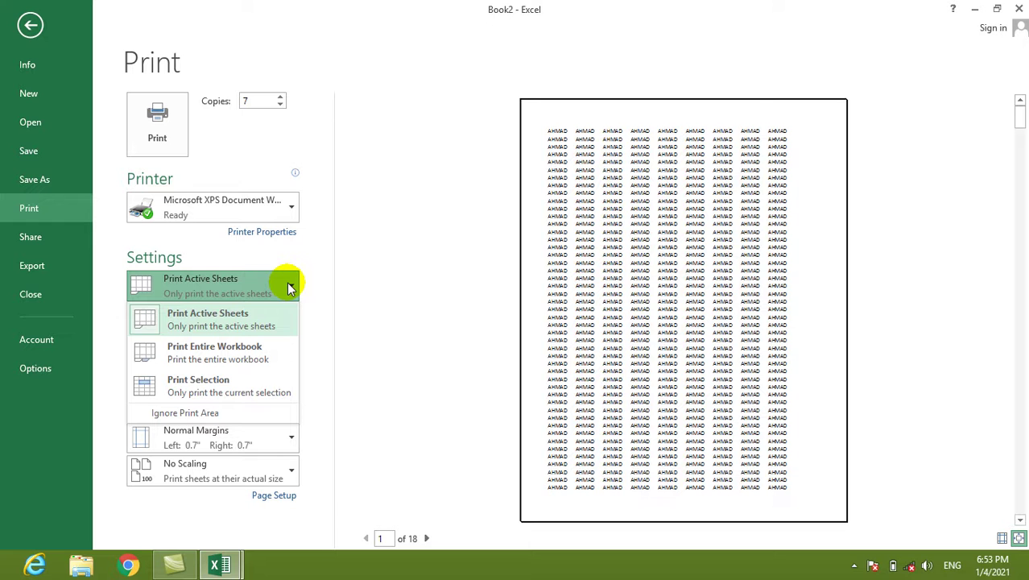
pyautogui.click(270, 327)
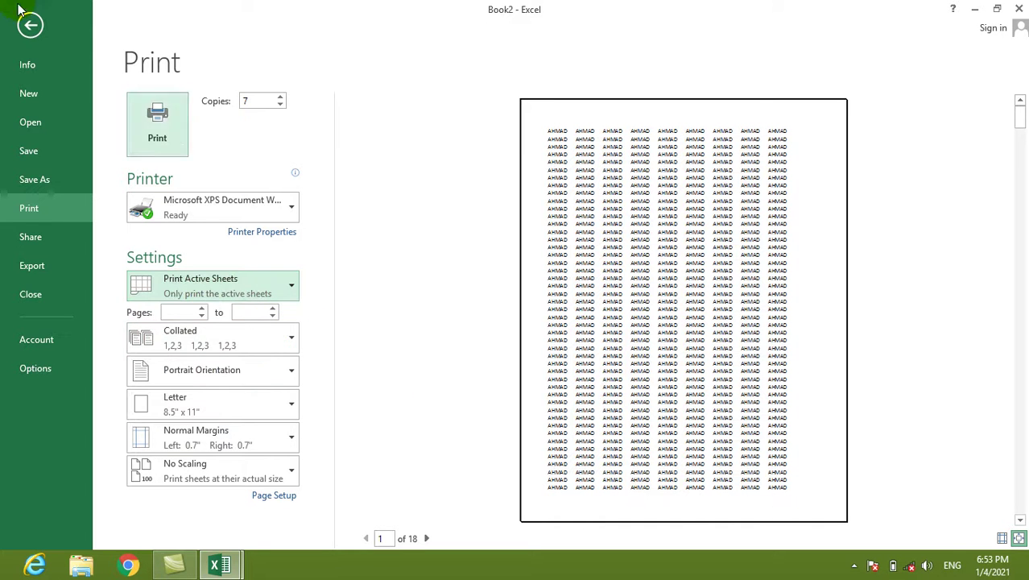
pyautogui.click(30, 25)
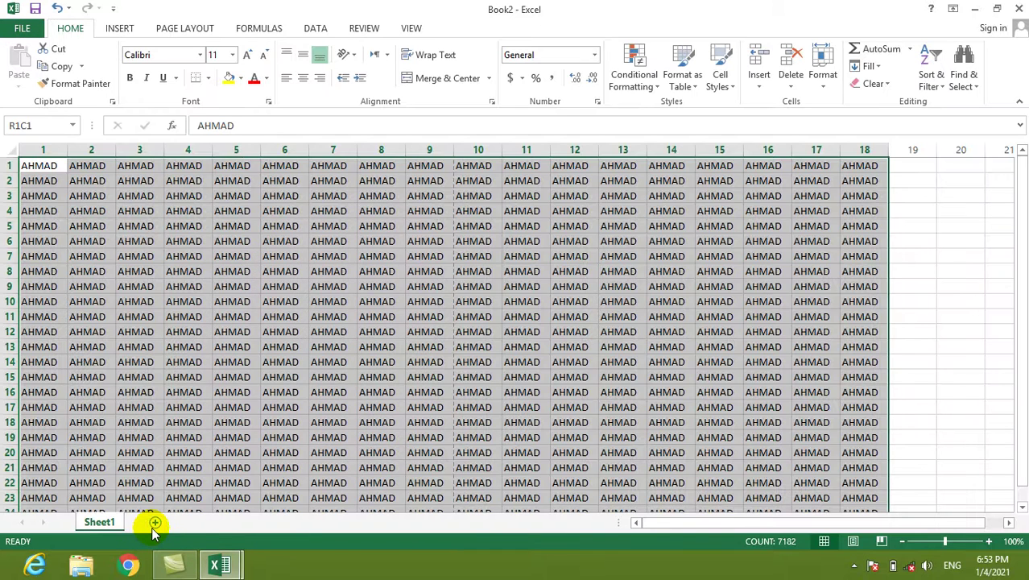
# - Add a second sheet and fill cells R1C1 to R17C12 with the same sample last name in capitals
pyautogui.click(202, 522)
pyautogui.moveTo(51, 161); pyautogui.dragTo(551, 403)
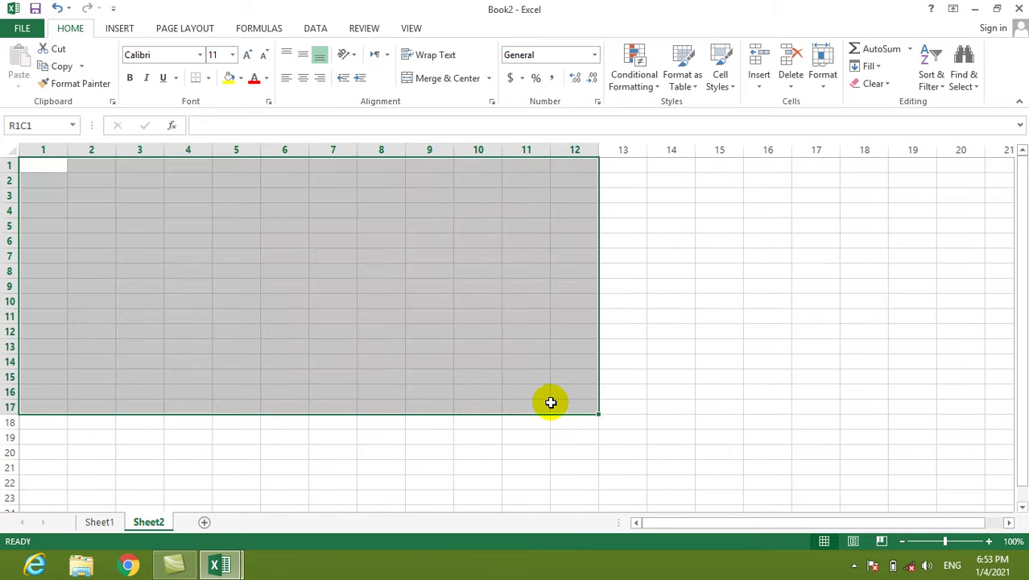
pyautogui.write('KHAN')
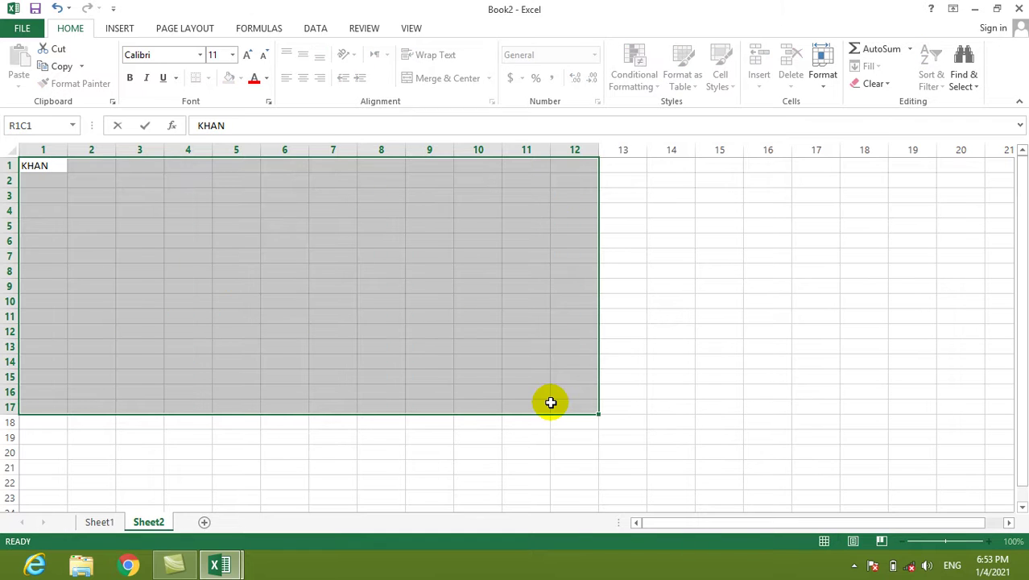
pyautogui.hotkey('ctrl', 'Return')
pyautogui.click(683, 411)
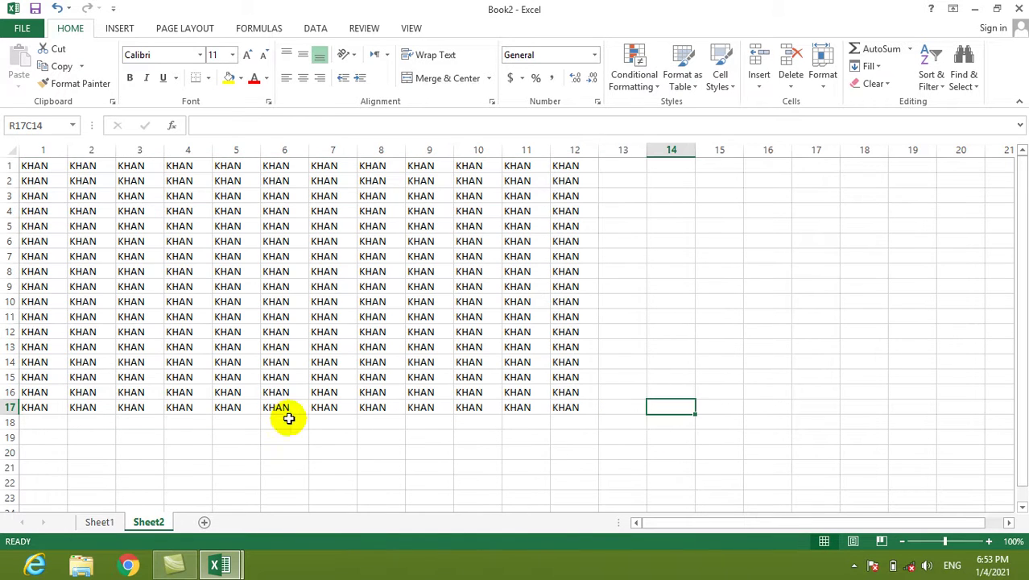
# - Go back to Sheet1 and choose Print Active Sheets as its print scope
pyautogui.click(113, 522)
pyautogui.click(22, 28)
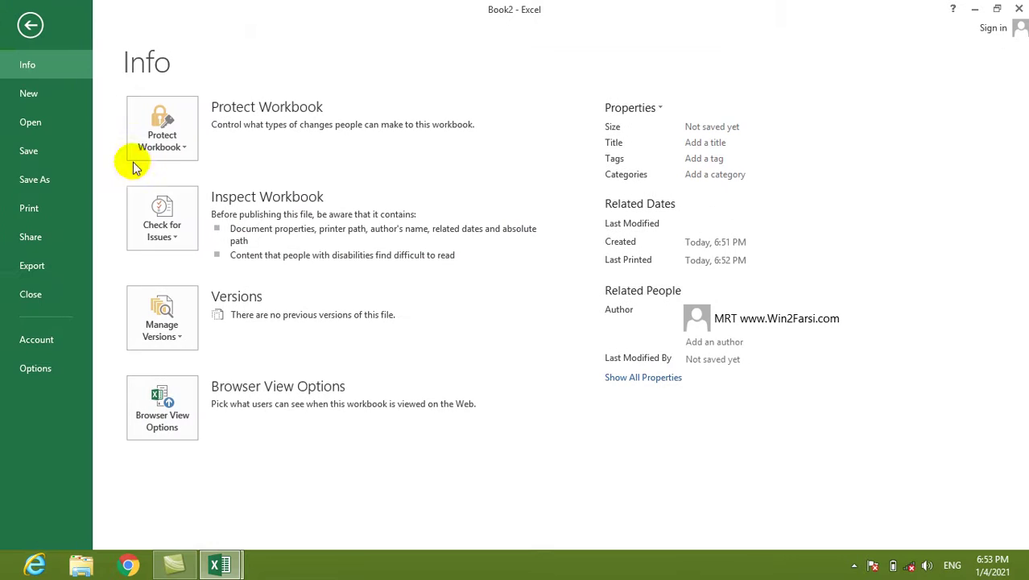
pyautogui.click(42, 211)
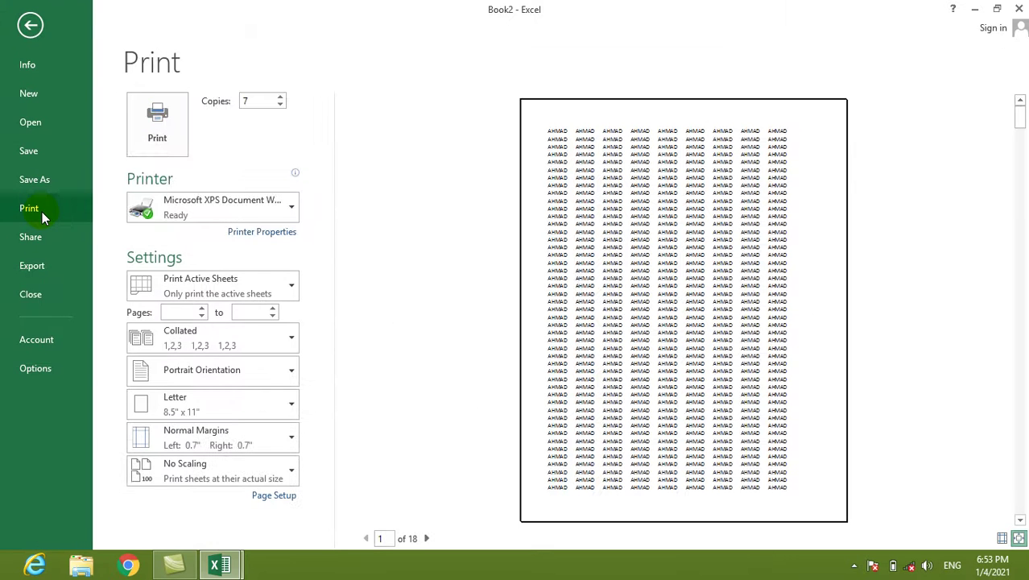
pyautogui.click(244, 281)
pyautogui.click(259, 322)
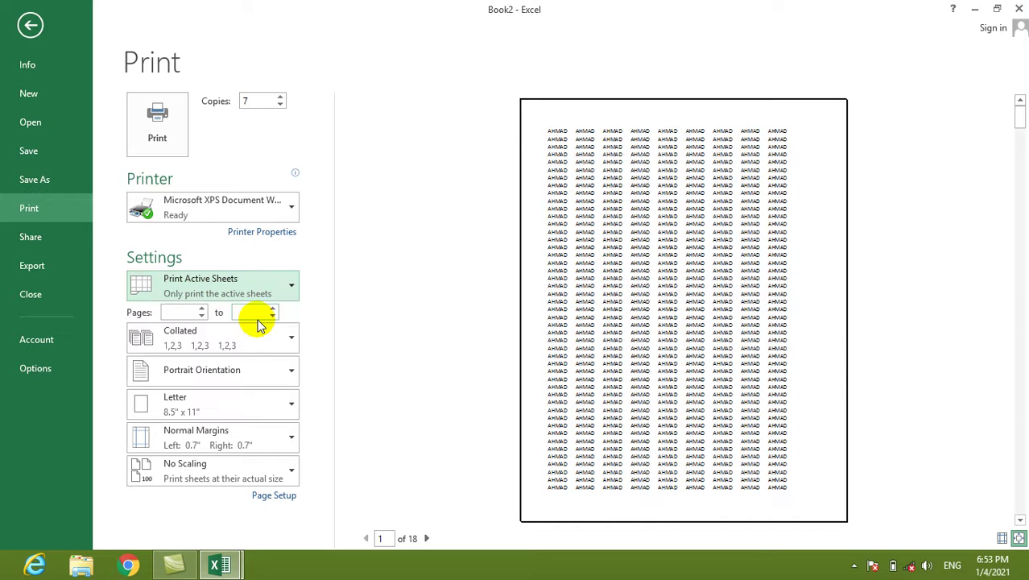
# - Switch the print scope to Print Entire Workbook to compare the preview, and return it to Print Active Sheets
pyautogui.click(281, 284)
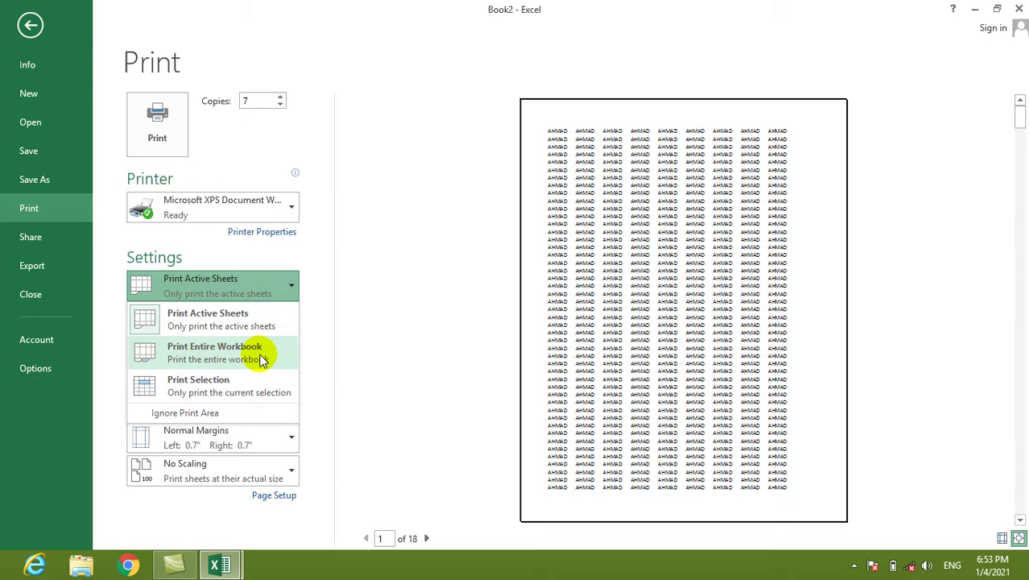
pyautogui.click(260, 360)
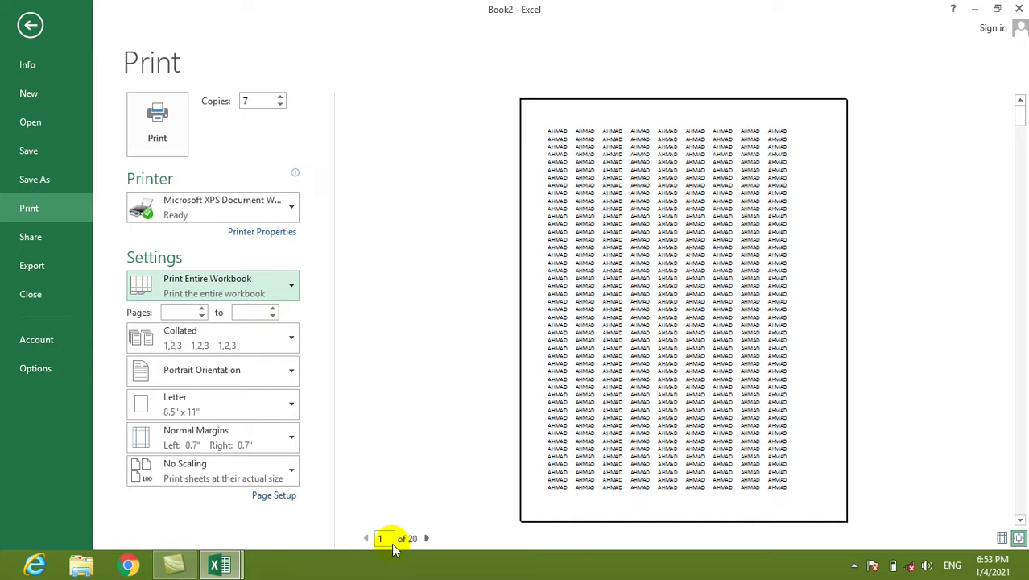
pyautogui.click(854, 565)
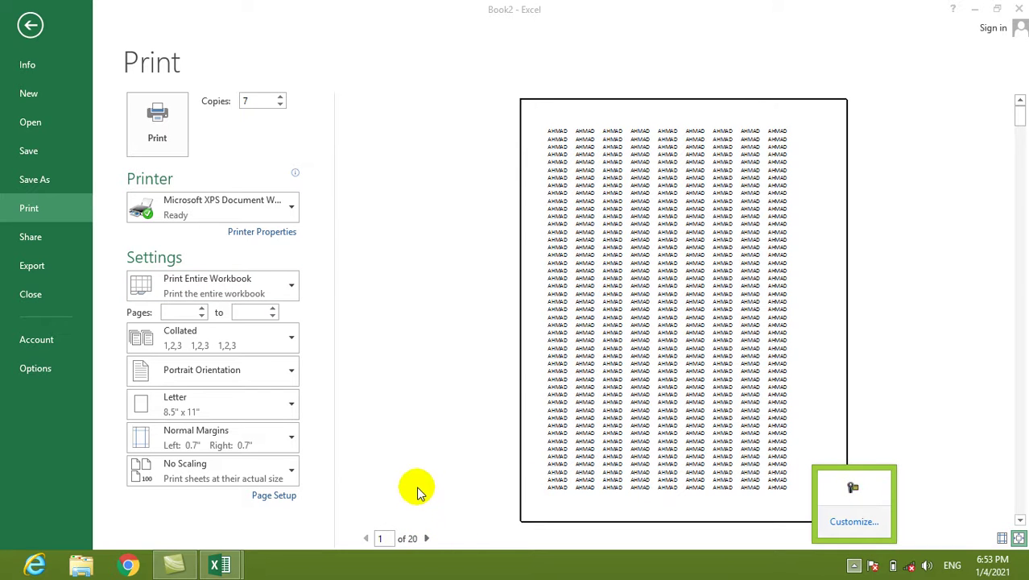
pyautogui.click(467, 515)
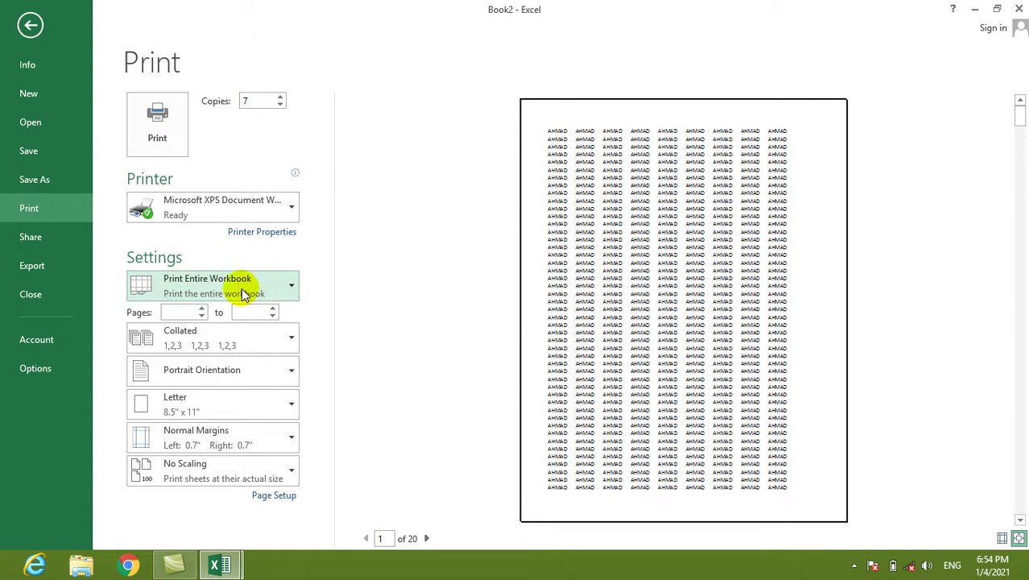
pyautogui.click(246, 292)
pyautogui.click(237, 327)
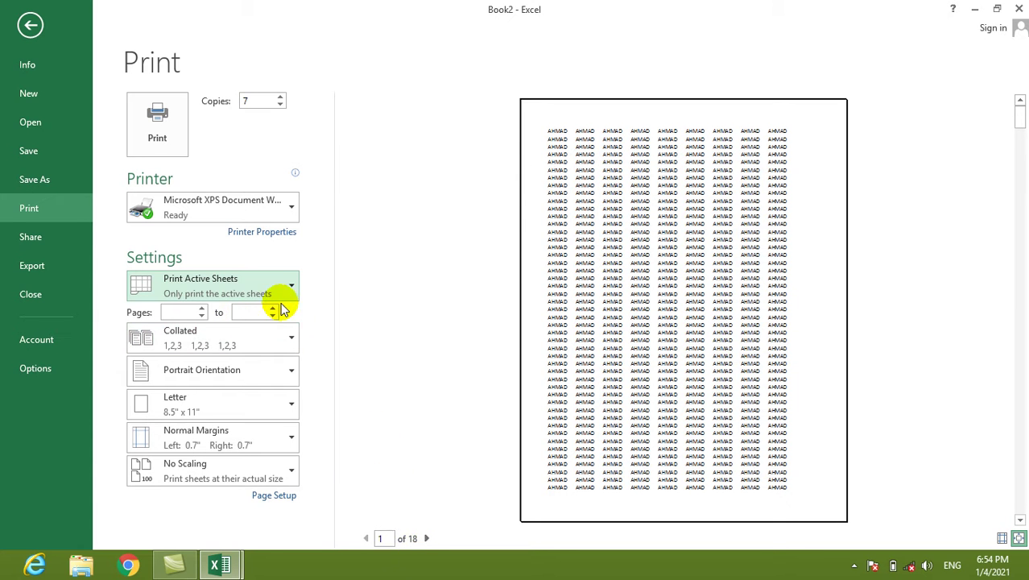
# - Select only cell R3C3 on Sheet1 and set the print scope to Print Selection
pyautogui.click(218, 288)
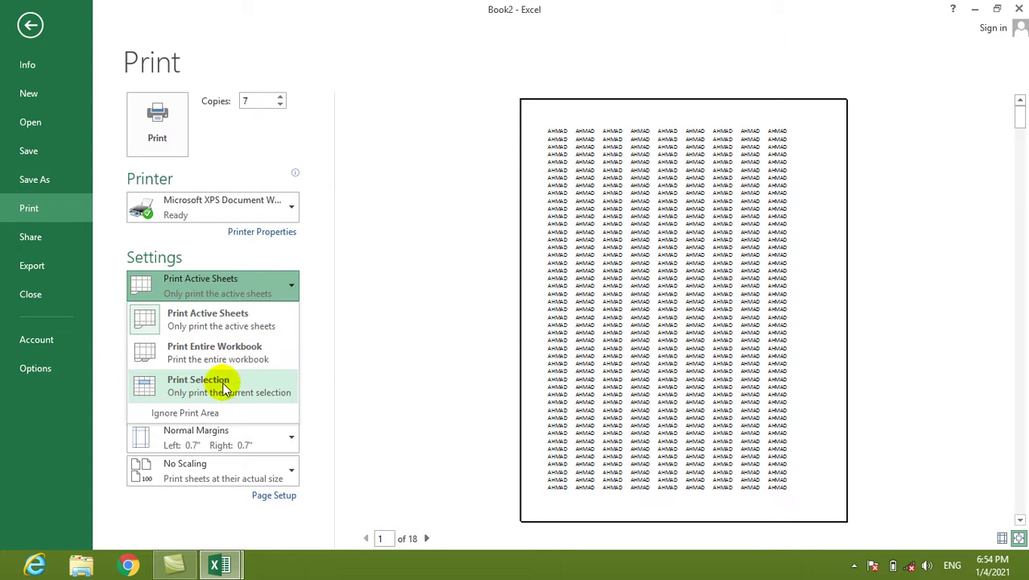
pyautogui.press('Escape')
pyautogui.click(32, 26)
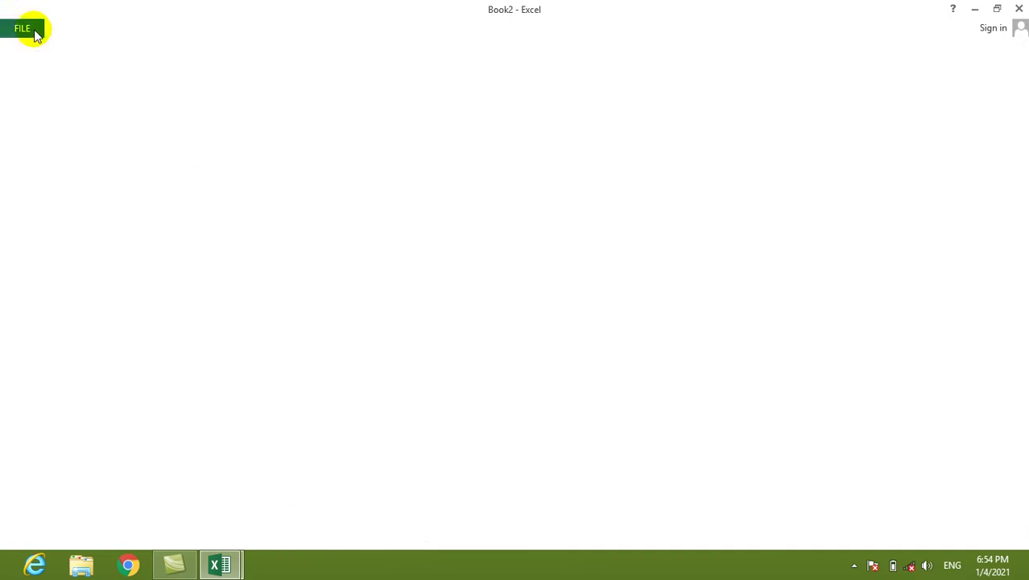
pyautogui.click(420, 234)
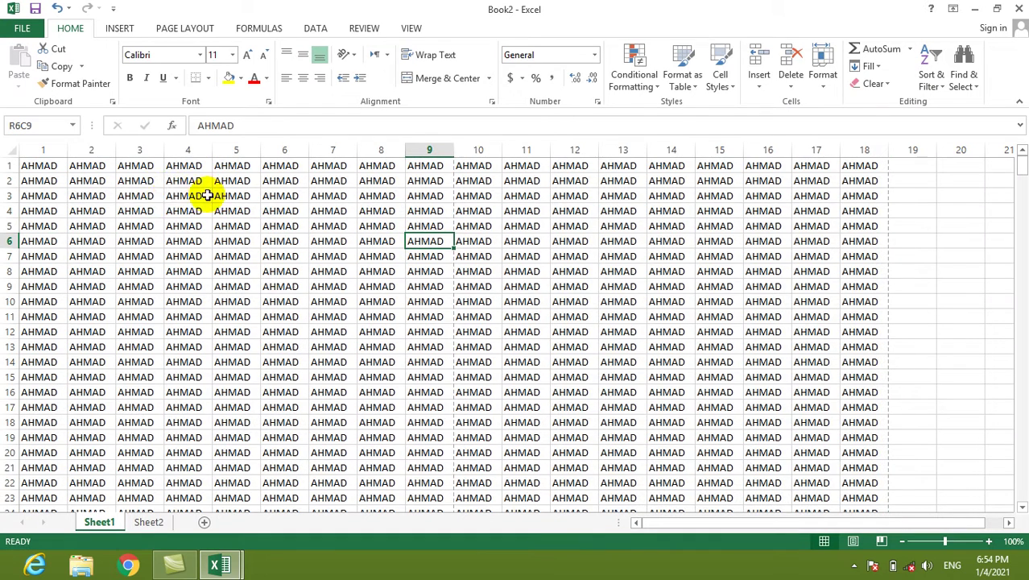
pyautogui.click(131, 196)
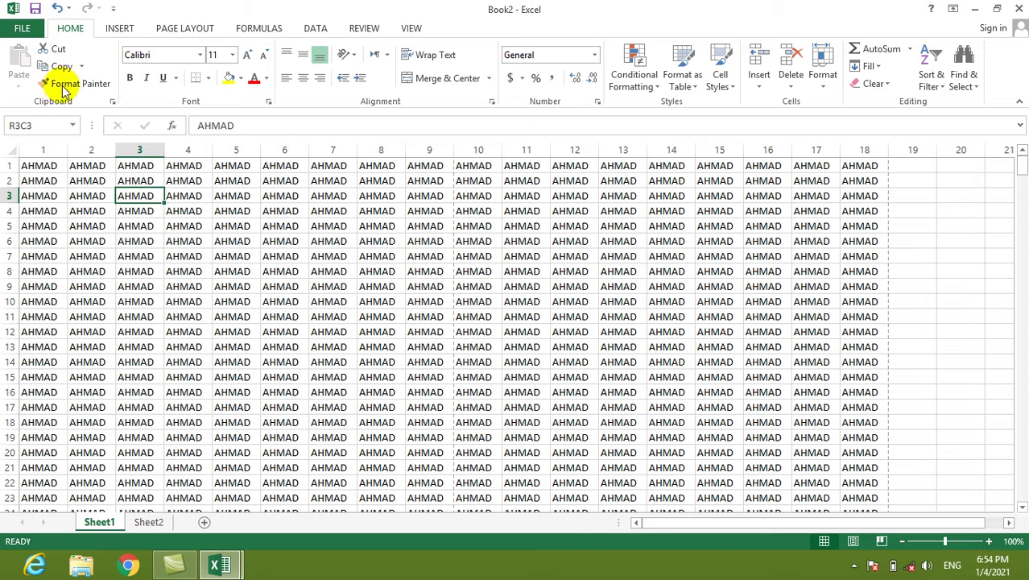
pyautogui.click(28, 28)
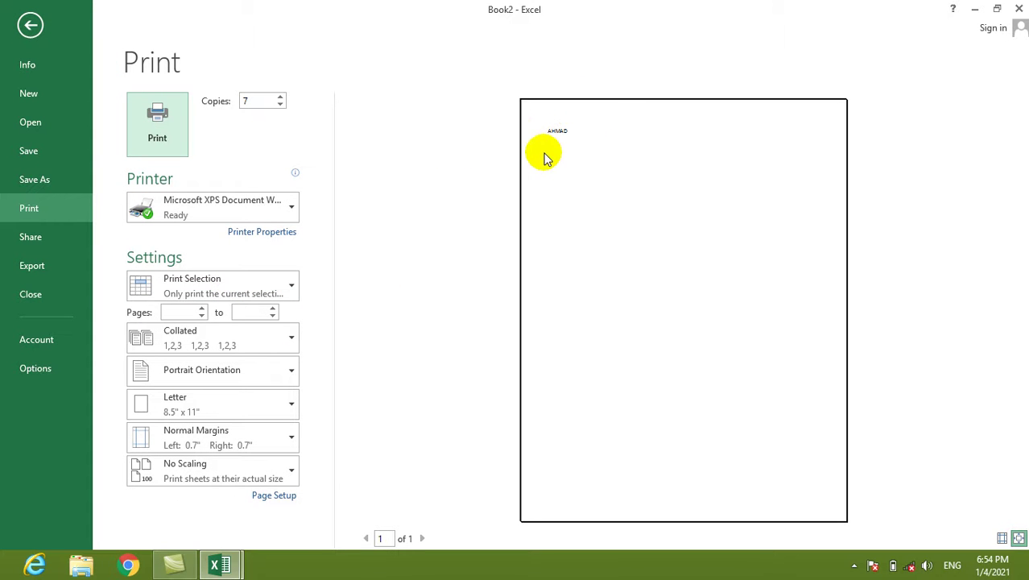
# - Set the page range to 20 to 60 and review the collation options, keeping Collated
pyautogui.click(171, 313)
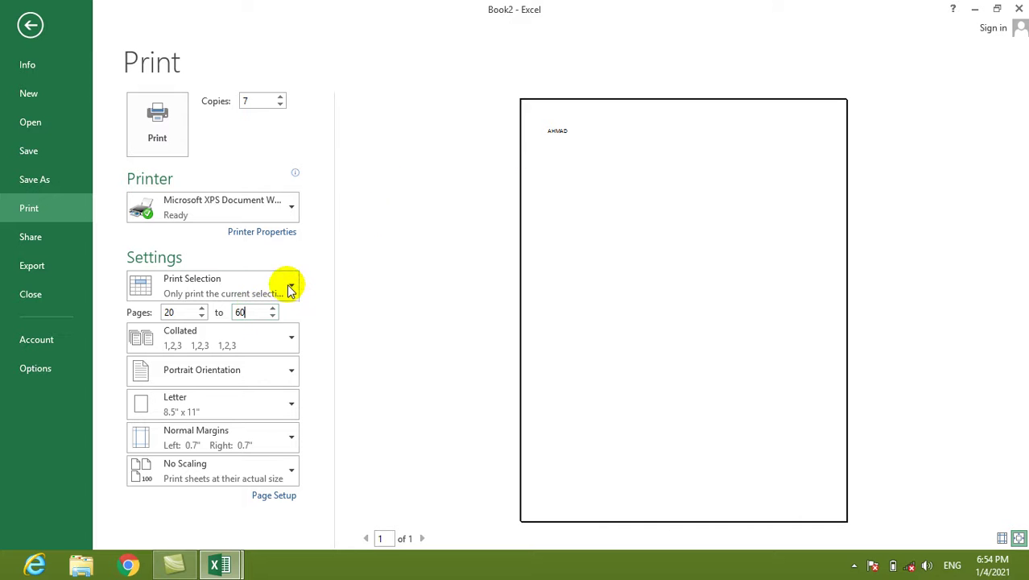
pyautogui.click(275, 343)
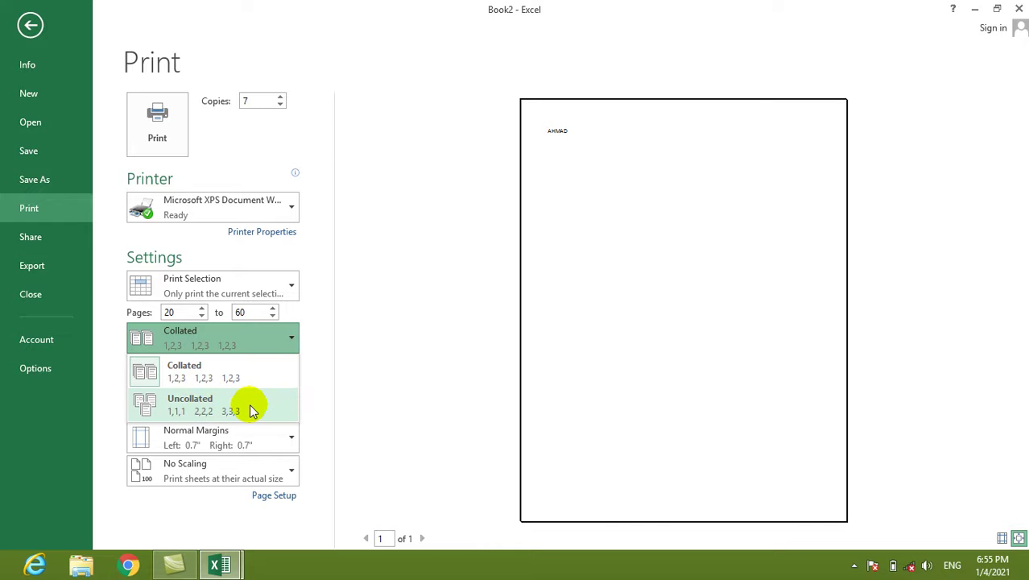
pyautogui.click(321, 373)
# - Switch the page orientation to Landscape to compare the preview, and return it to Portrait
pyautogui.click(290, 376)
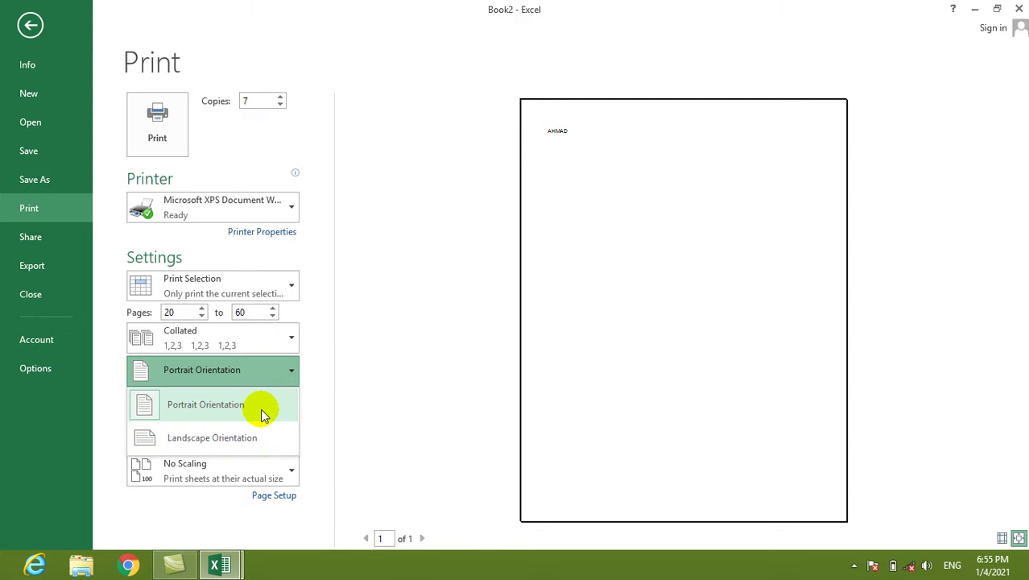
pyautogui.click(256, 433)
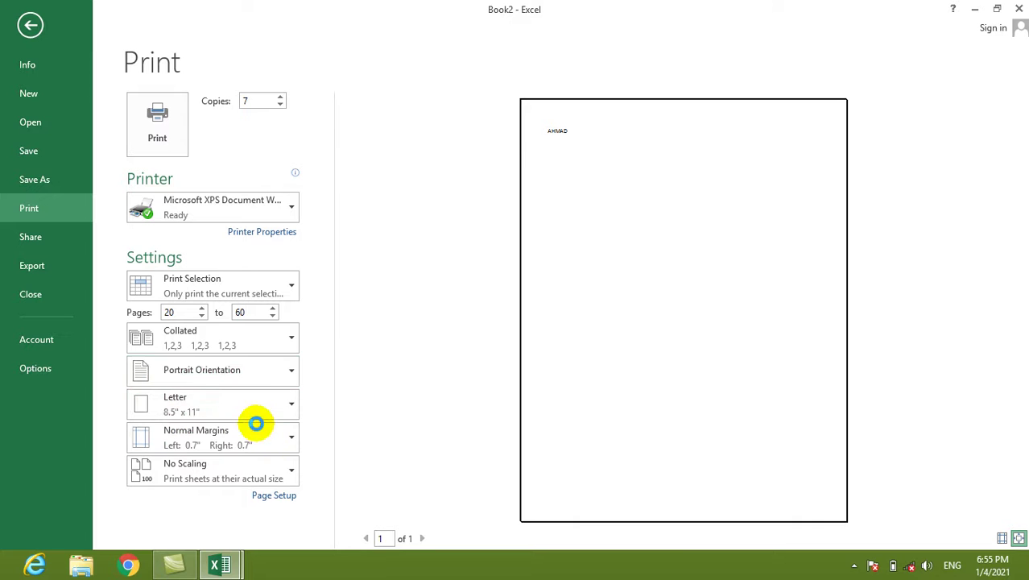
pyautogui.click(257, 381)
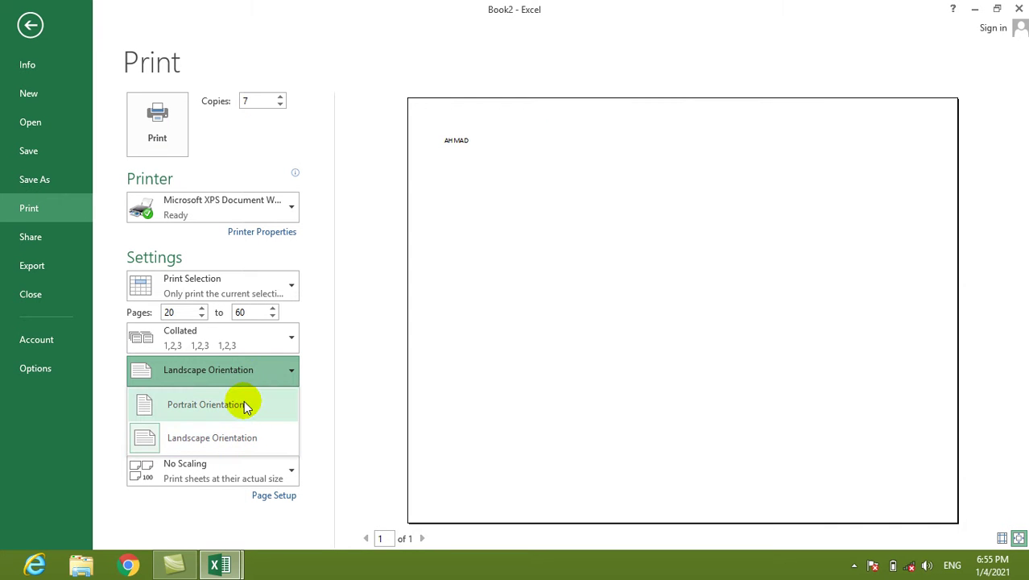
pyautogui.click(245, 407)
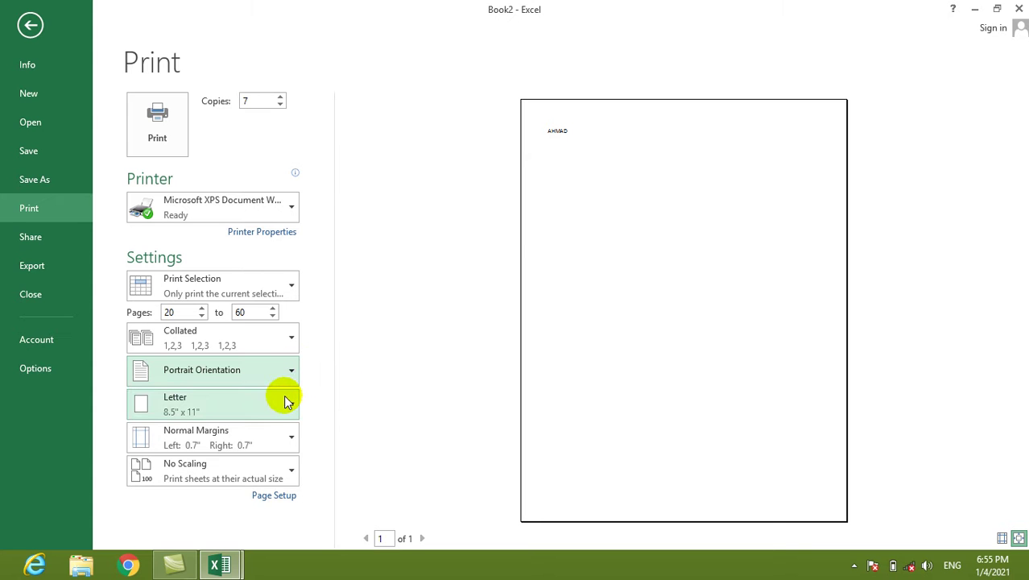
# - Review the available paper sizes and set the paper size to A4
pyautogui.click(285, 397)
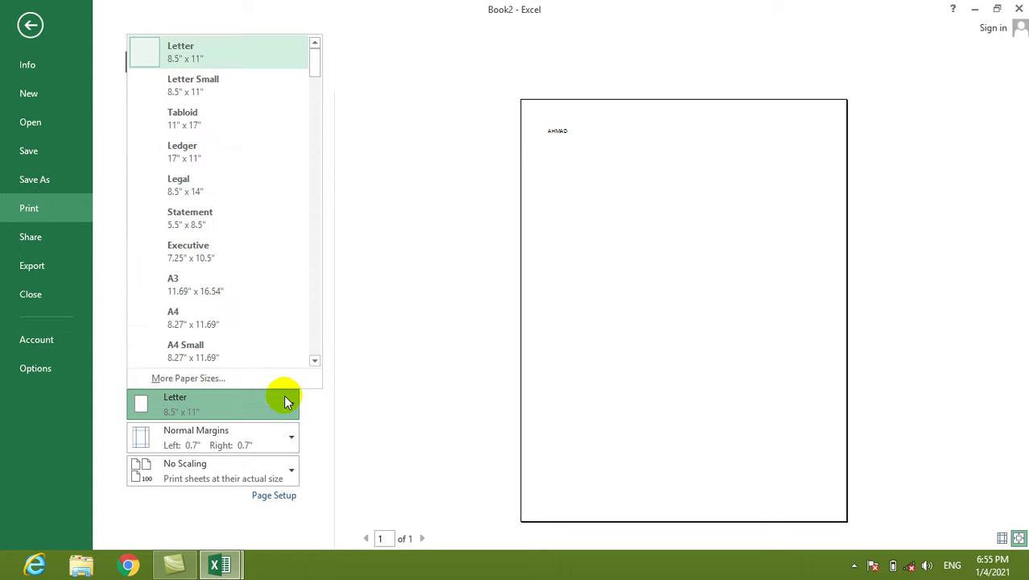
pyautogui.moveTo(315, 62)
pyautogui.mouseDown()
pyautogui.moveTo(315, 91)
pyautogui.moveTo(318, 62)
pyautogui.mouseUp()
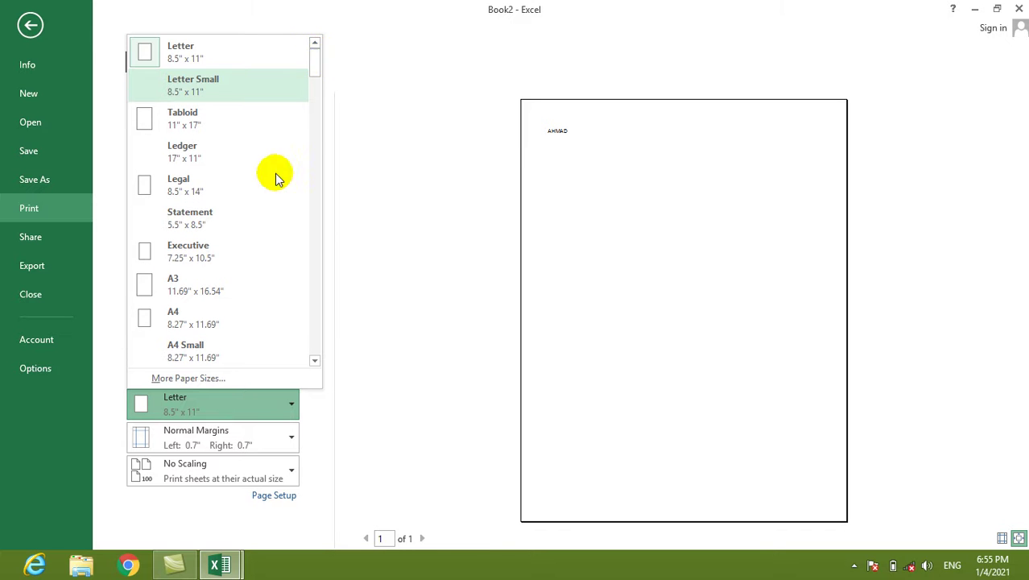
pyautogui.click(228, 319)
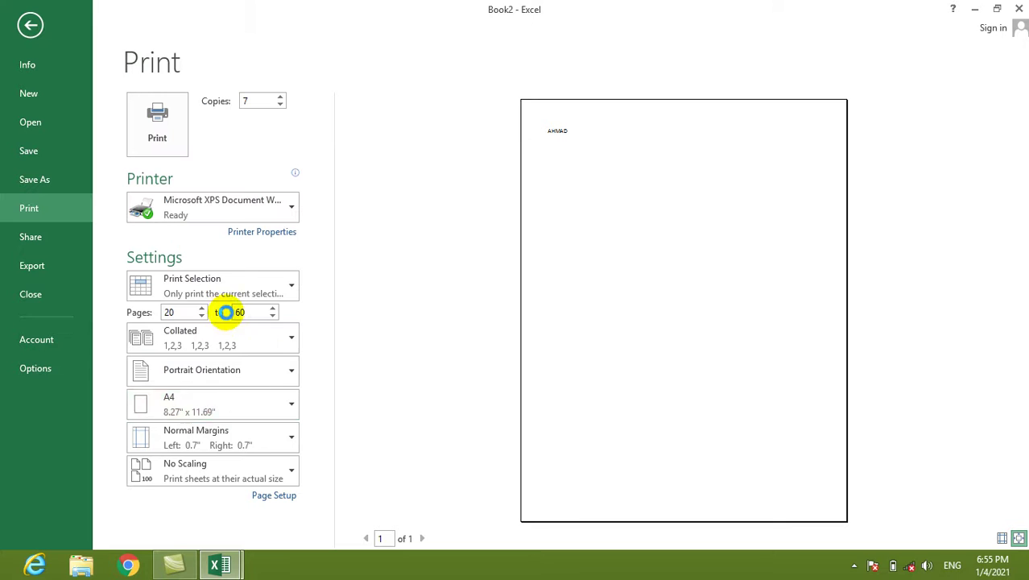
# - Compare the Normal and Wide margin presets in the preview, and set the page to Narrow margins
pyautogui.click(288, 437)
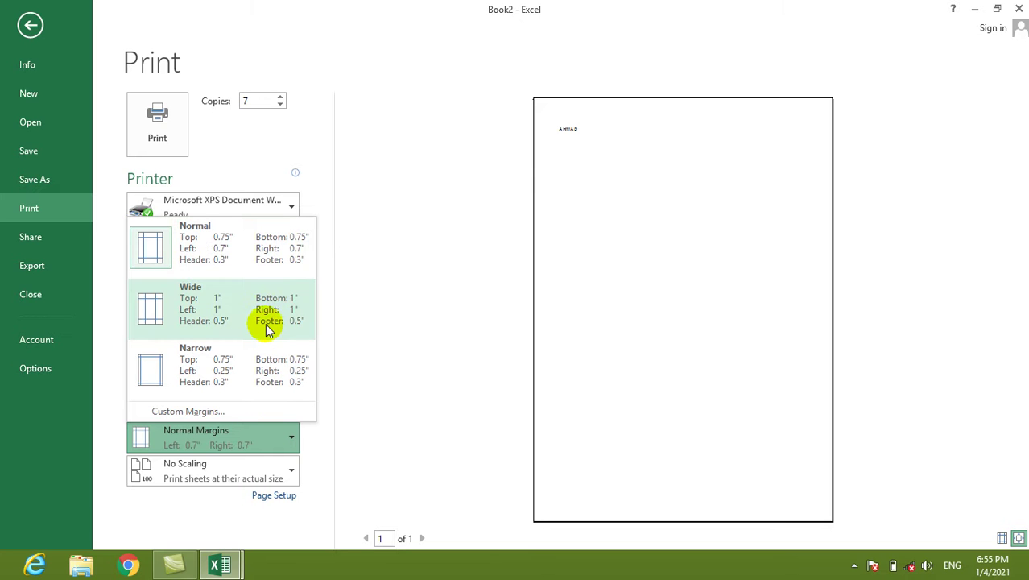
pyautogui.click(253, 264)
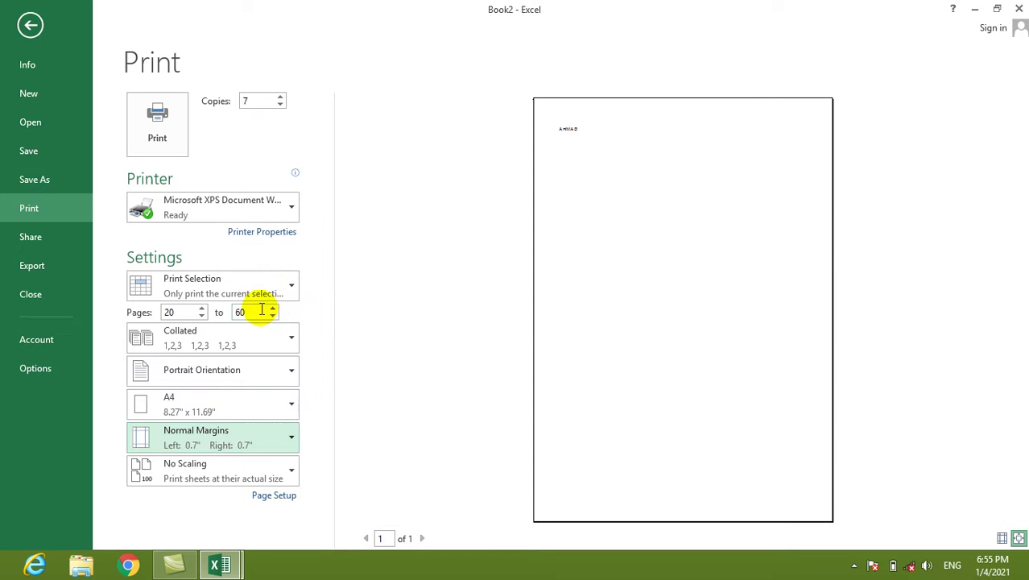
pyautogui.click(289, 438)
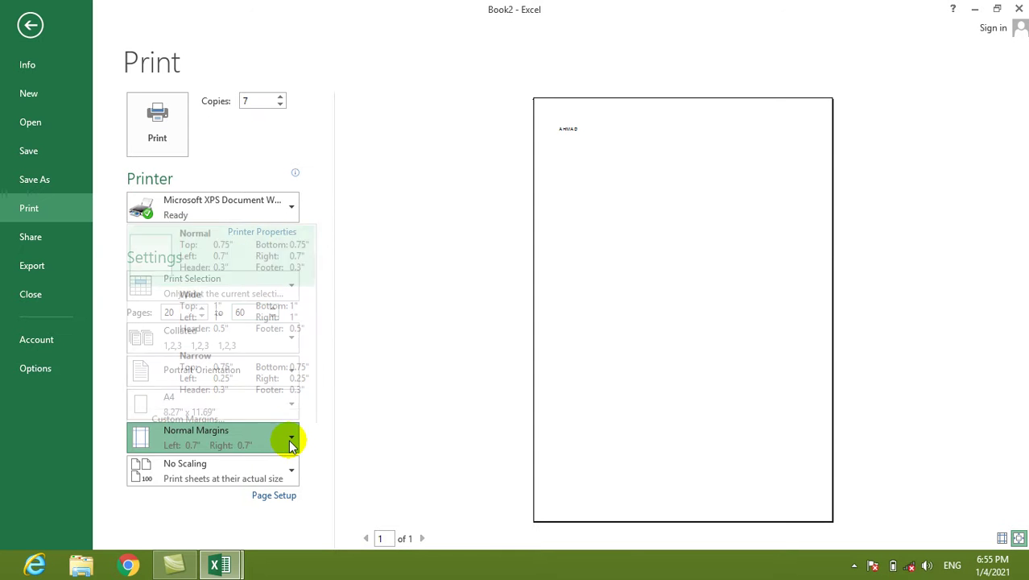
pyautogui.click(266, 315)
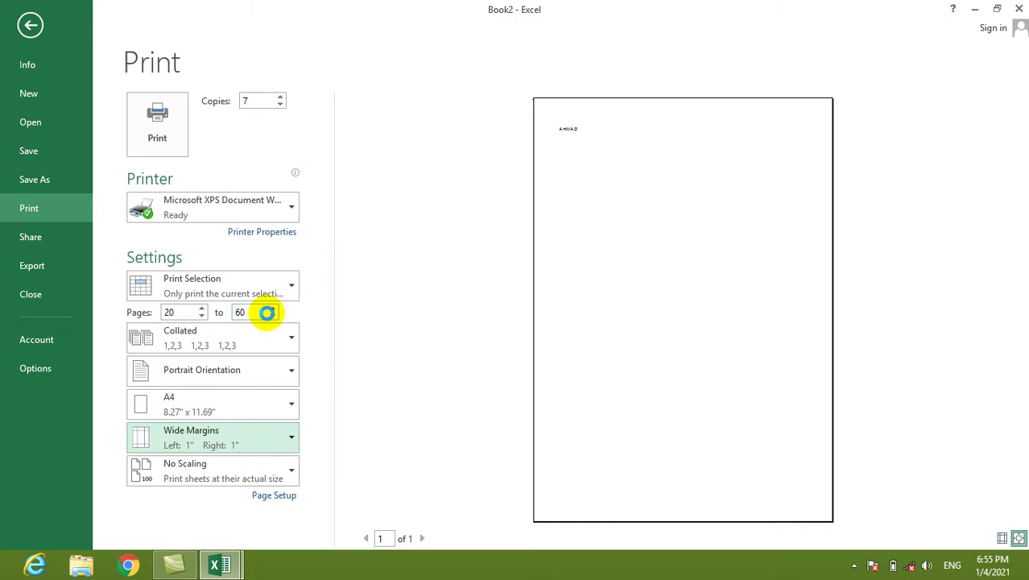
pyautogui.click(290, 440)
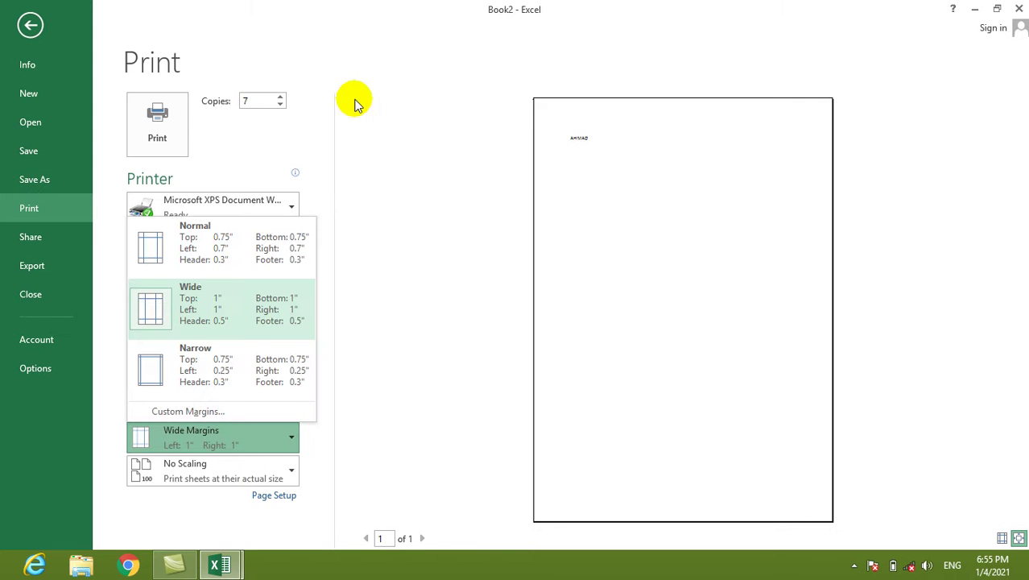
pyautogui.click(247, 384)
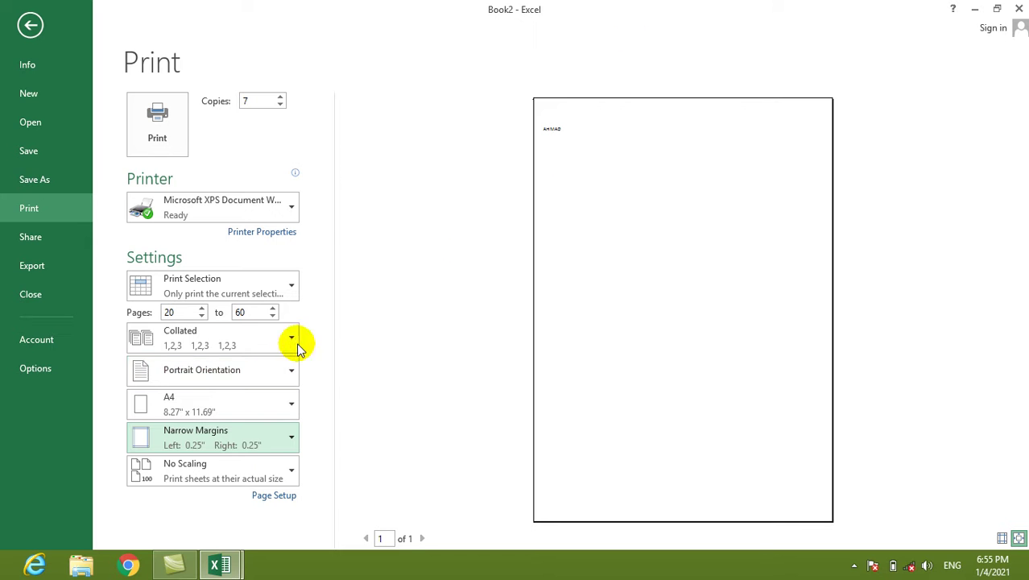
# - Set the scaling to Fit Sheet on One Page and switch the print scope to Print Active Sheets
pyautogui.click(291, 474)
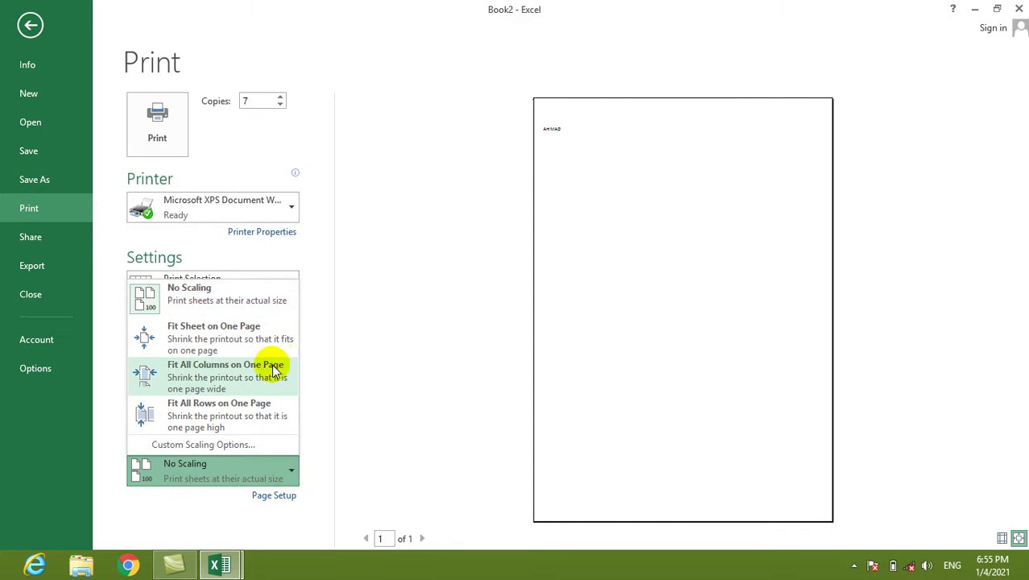
pyautogui.click(264, 299)
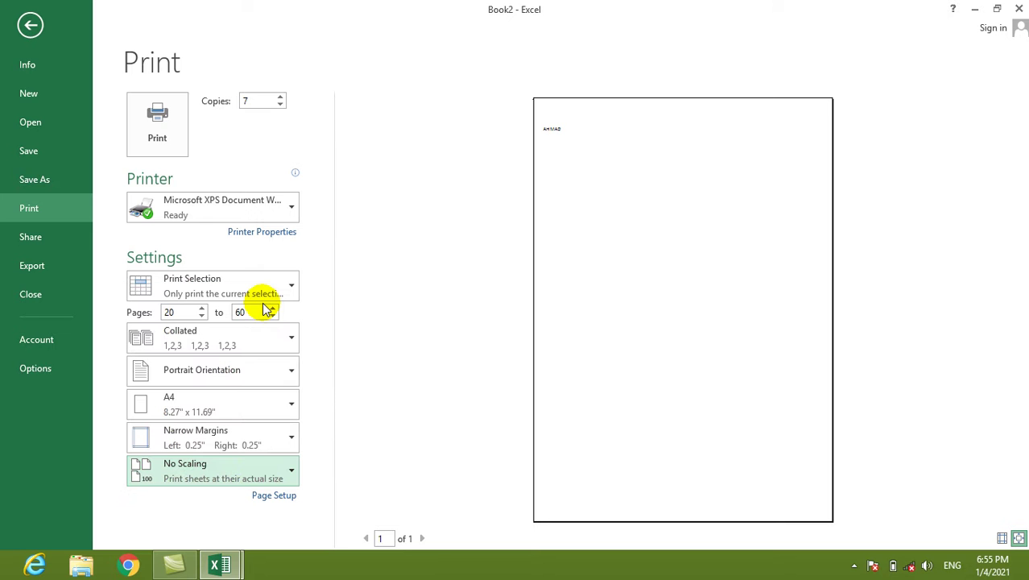
pyautogui.click(291, 473)
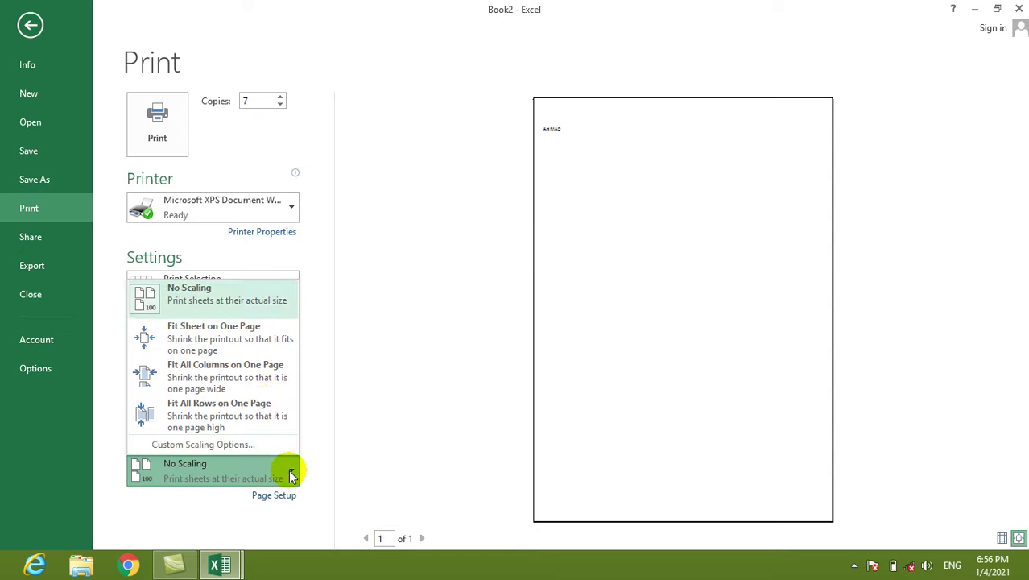
pyautogui.click(264, 341)
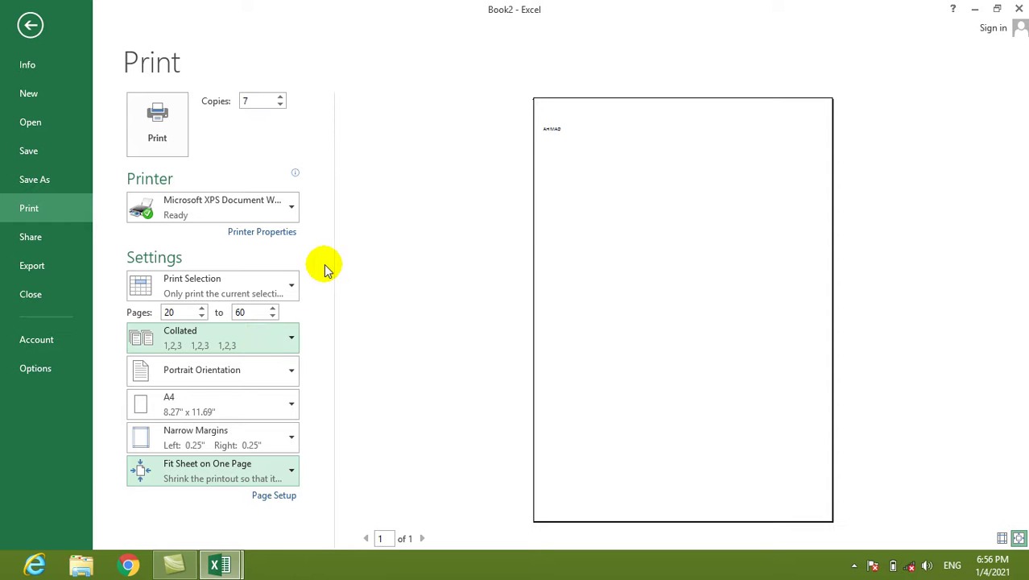
pyautogui.click(259, 291)
pyautogui.click(239, 321)
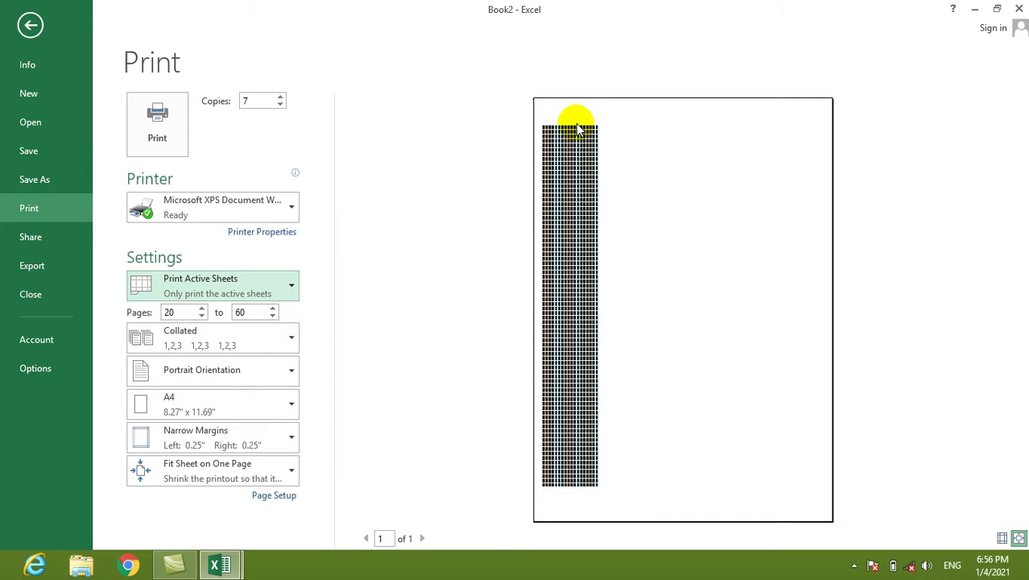
# - Preview the Fit All Columns on One Page scaling, and change the scaling to Fit All Rows on One Page
pyautogui.click(270, 478)
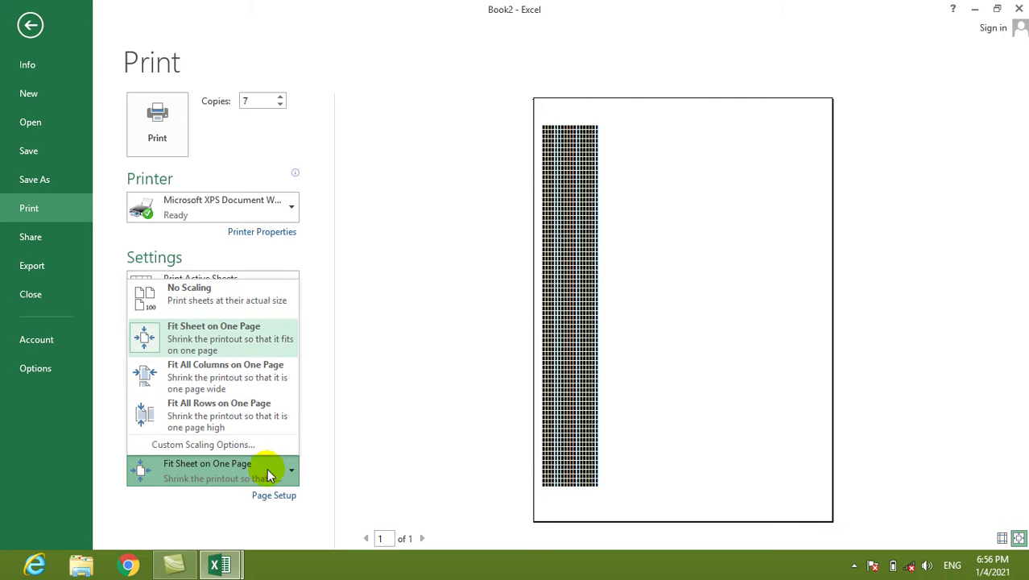
pyautogui.click(262, 379)
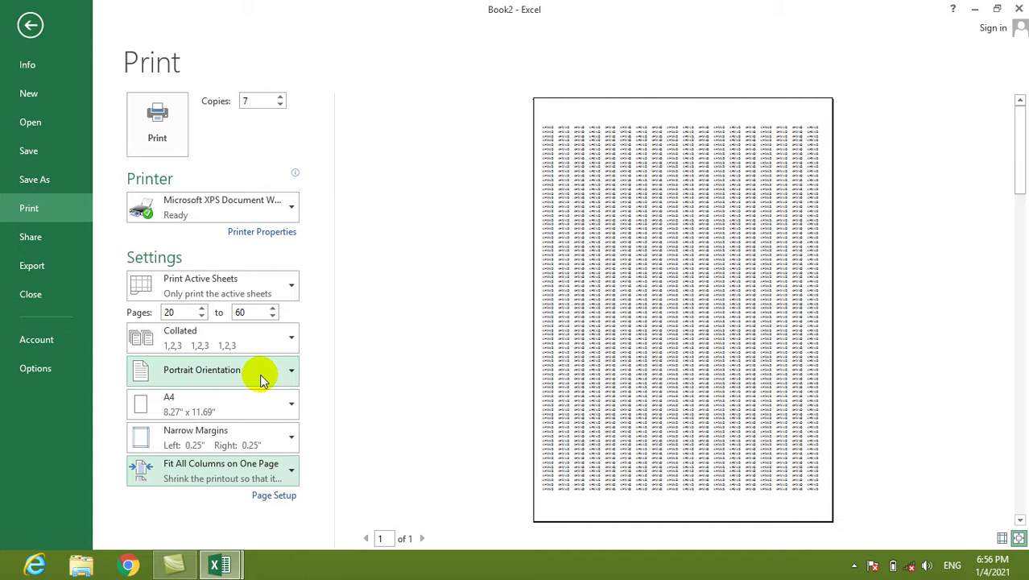
pyautogui.click(283, 477)
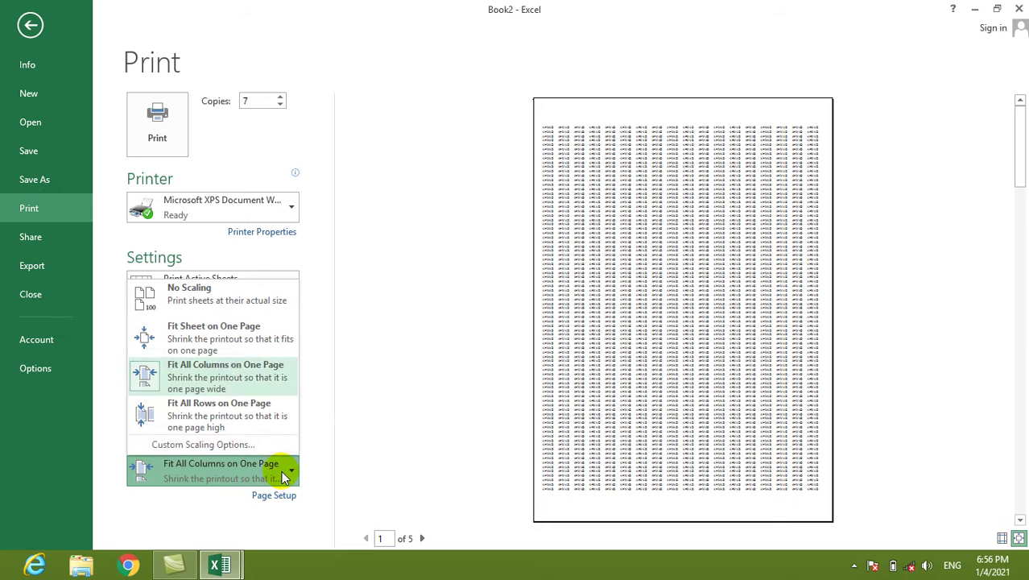
pyautogui.click(262, 428)
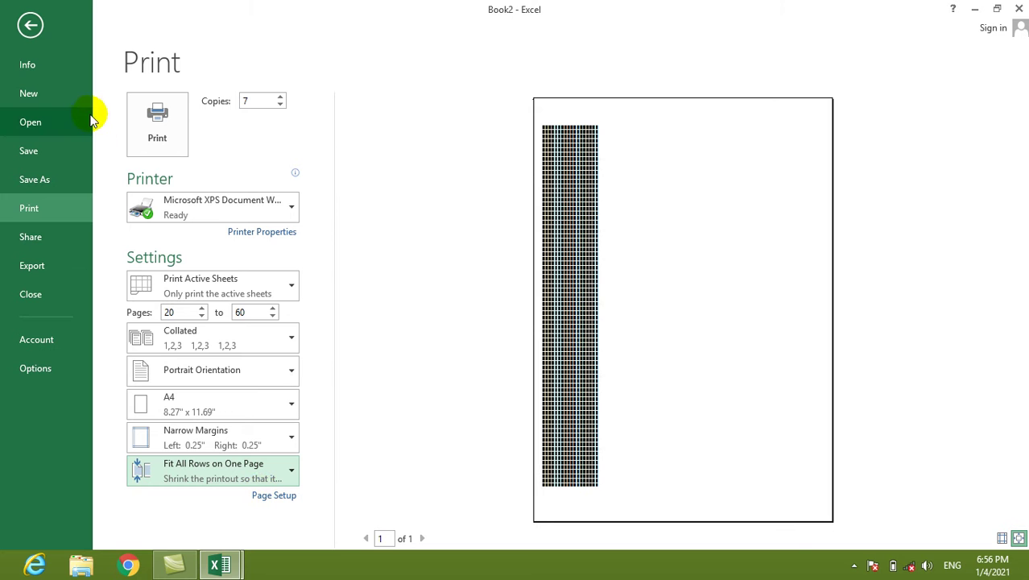
pyautogui.click(855, 567)
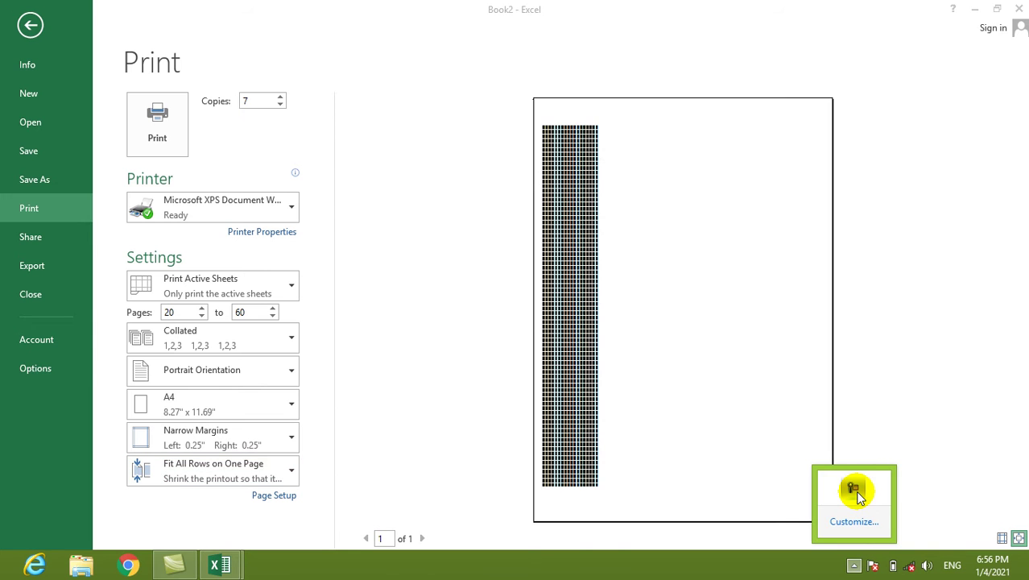